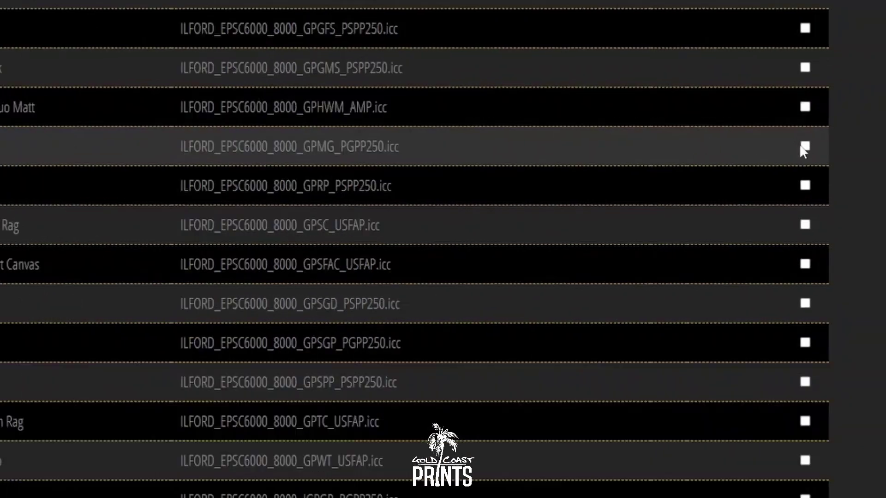
Download the Metallic Gloss profile ILFORD_EPSC6000_8000_GPMG_PGPP250.icc for the Epson SureColor P8000 and open the downloaded zip
click(830, 139)
scroll(634, 213, up, 3)
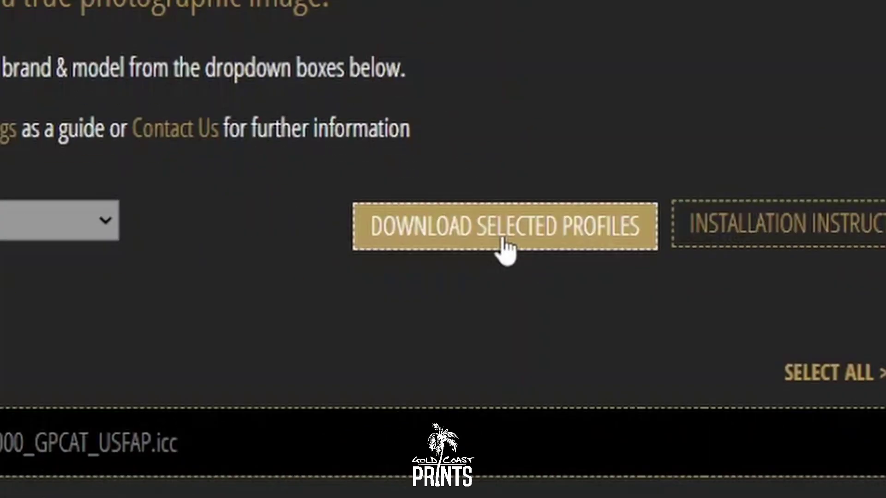
click(547, 219)
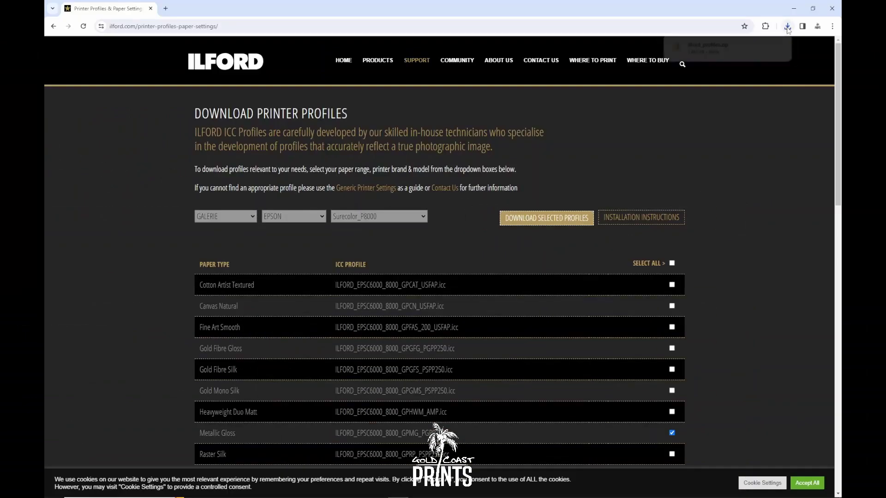
click(705, 51)
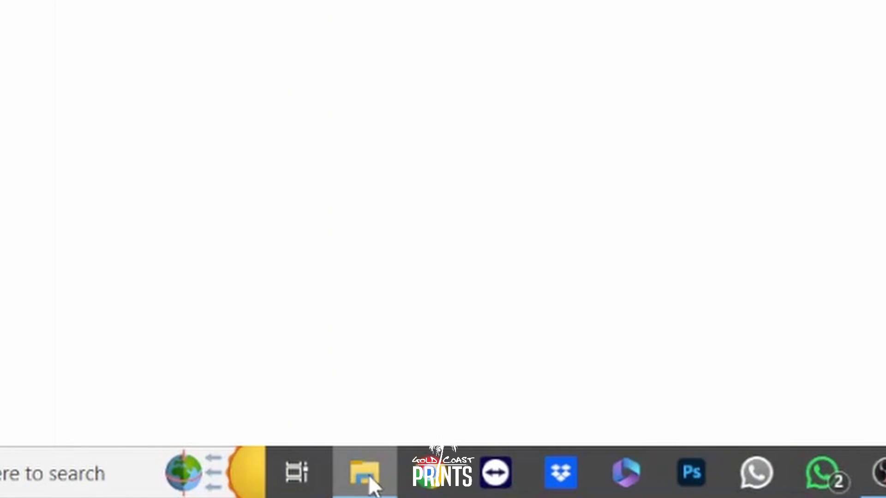
Extract the ilford_profiles zip in the Downloads folder into a folder of the same name
mouse_move(377, 486)
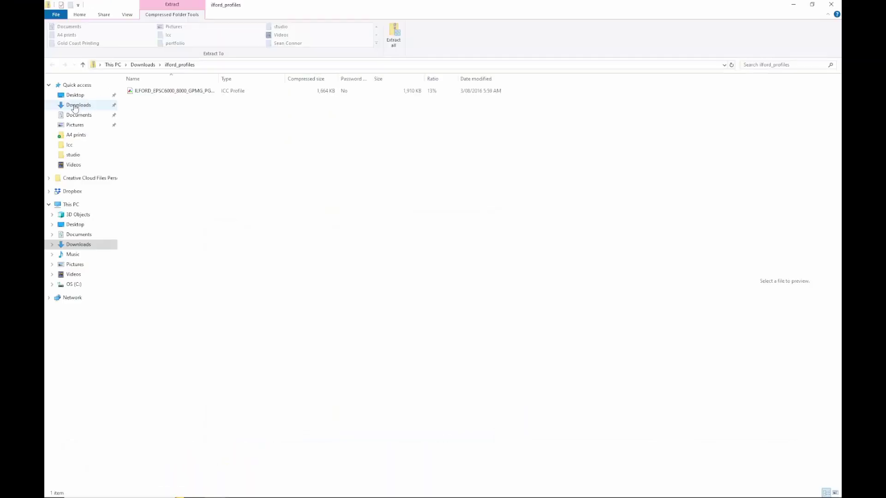
click(75, 107)
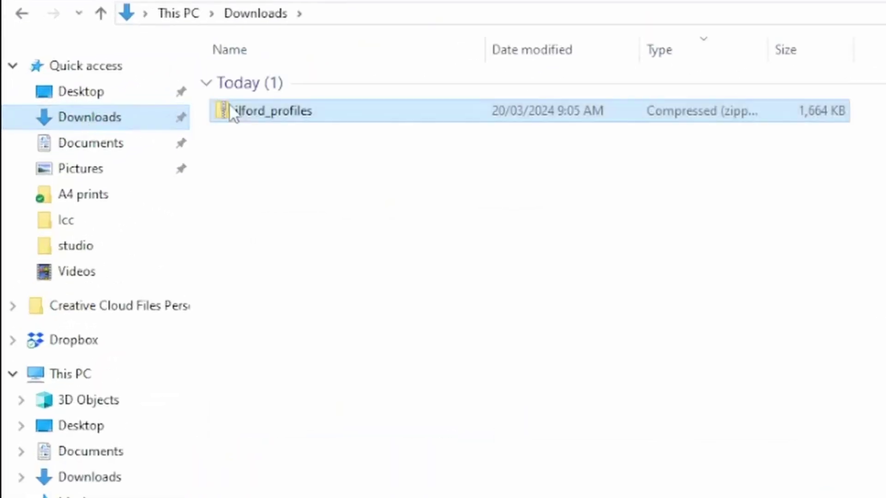
right_click(267, 111)
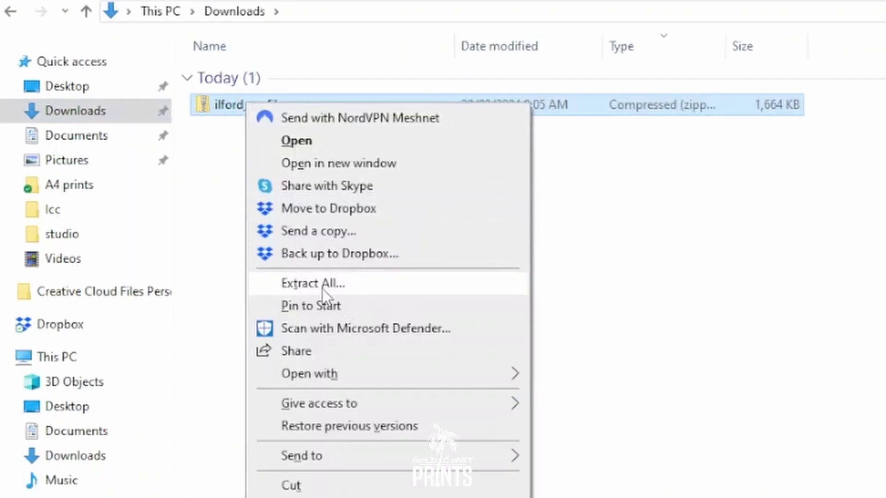
click(322, 287)
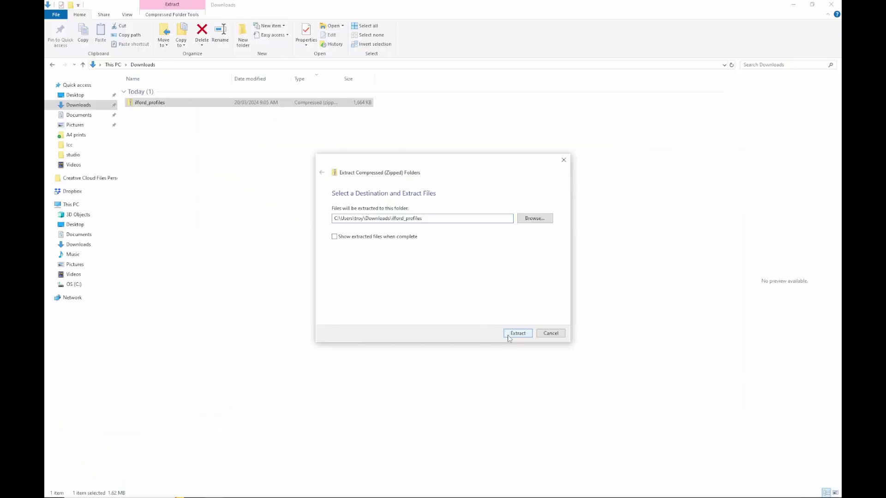
click(508, 338)
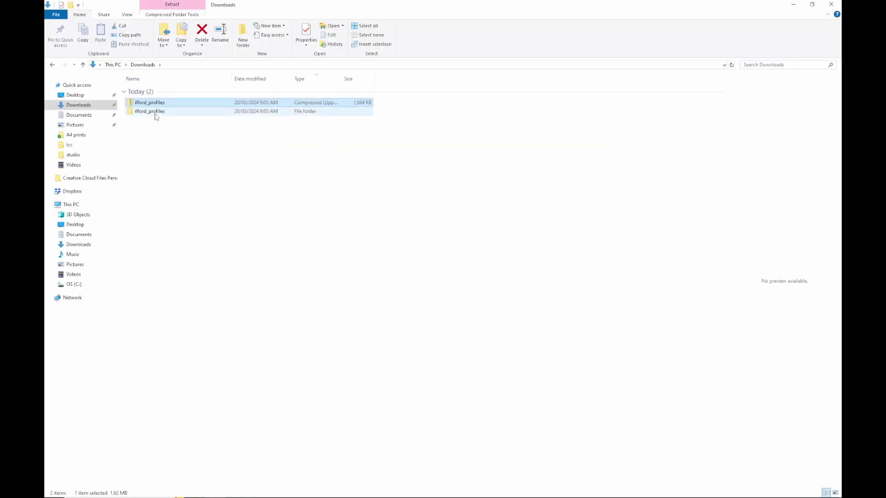
Install the ILFORD_EPSC6000_8000_GPMG_PGPP250 ICC profile from the extracted ilford_profiles folder and close File Explorer
double_click(155, 113)
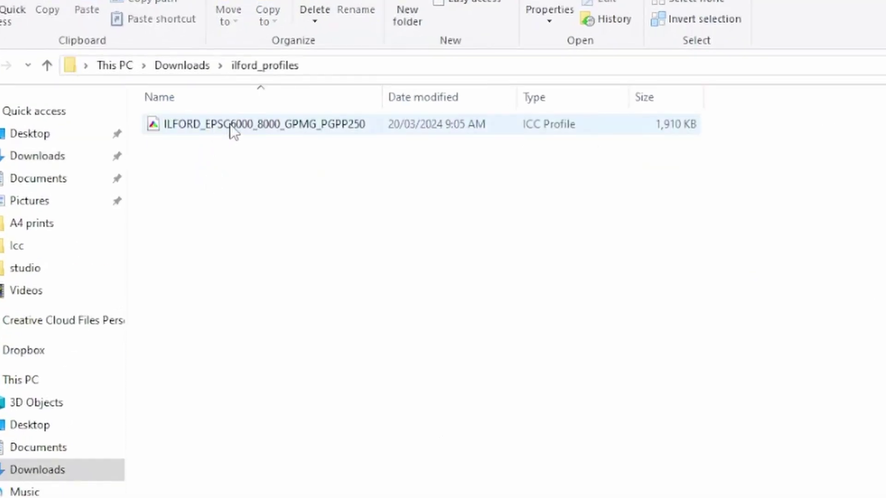
click(259, 132)
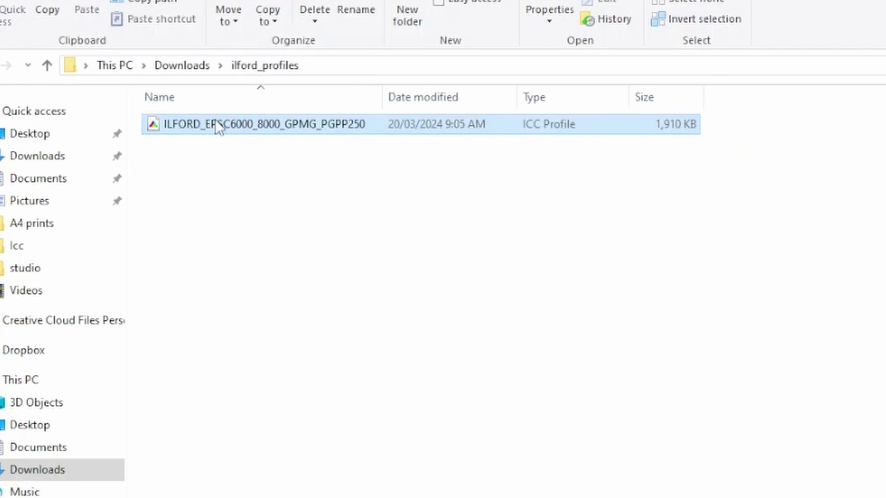
right_click(225, 126)
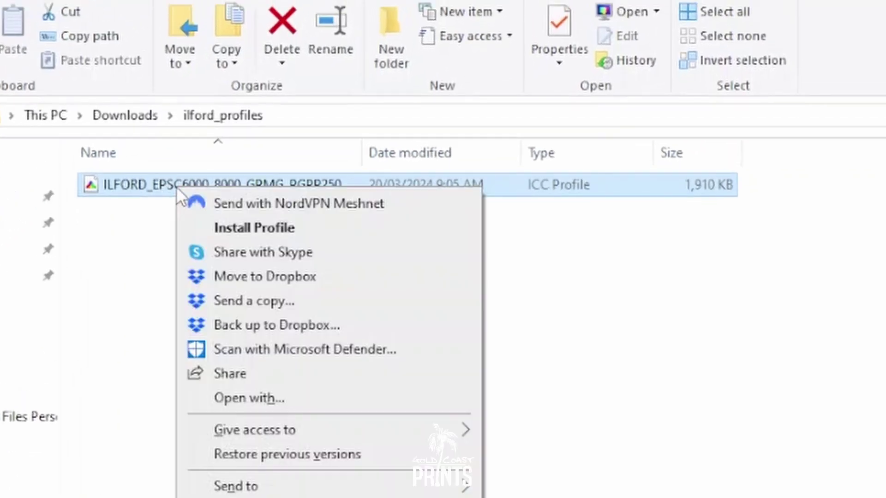
click(243, 229)
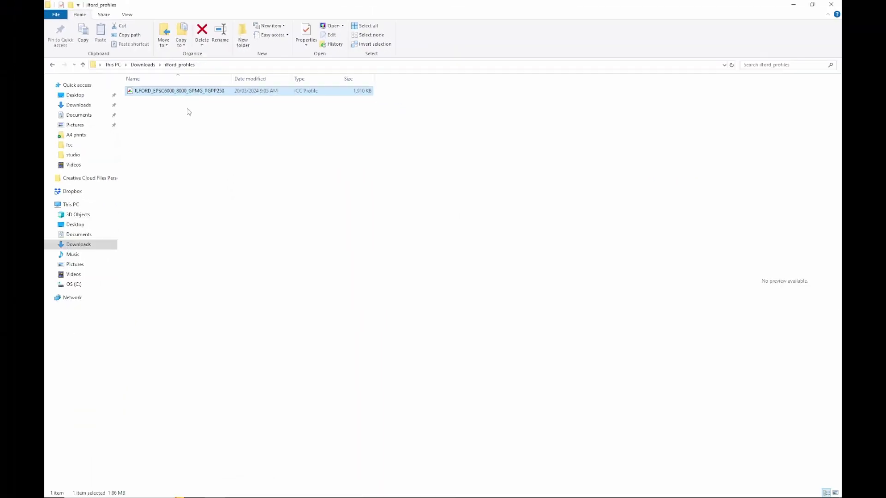
click(832, 5)
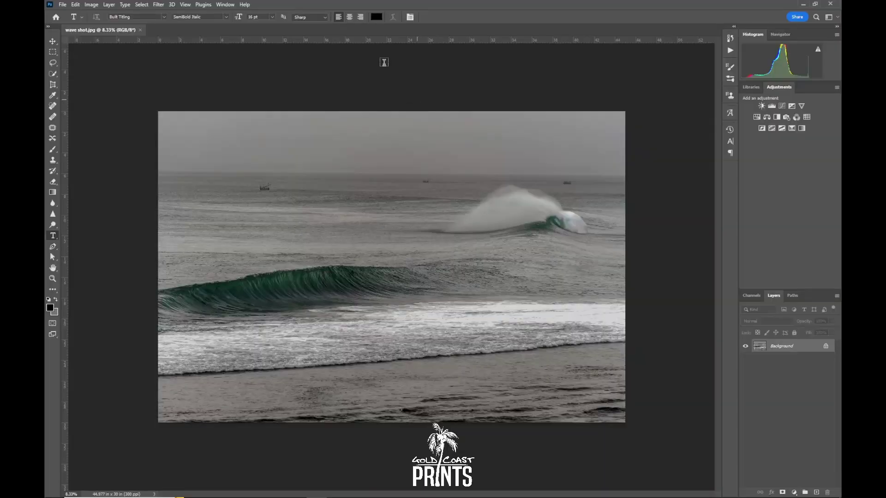
In Photoshop, set a custom proof condition for wave shot.jpg that simulates the device ILFORD_EPSC6000_8000_GPMG_PGPP250.icc
click(185, 6)
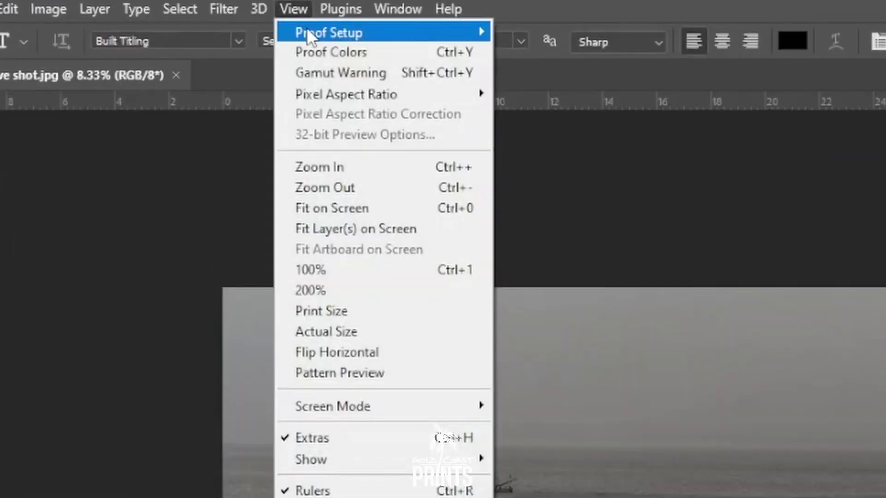
mouse_move(332, 31)
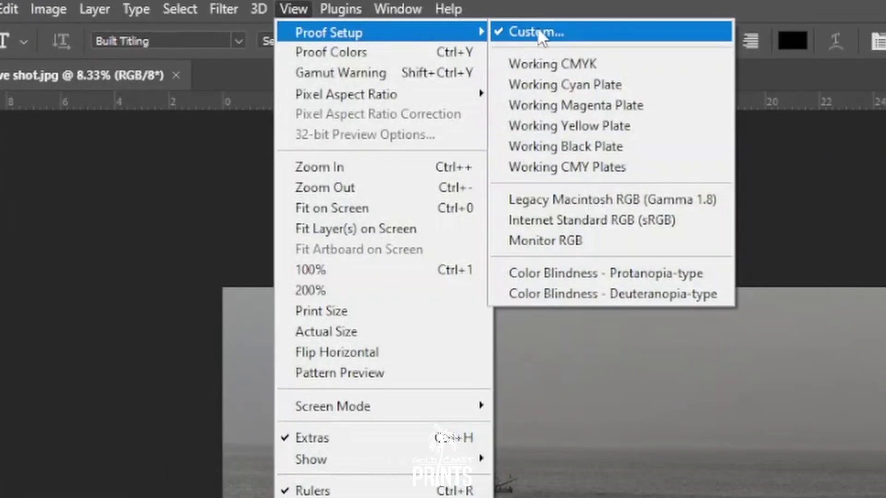
click(549, 43)
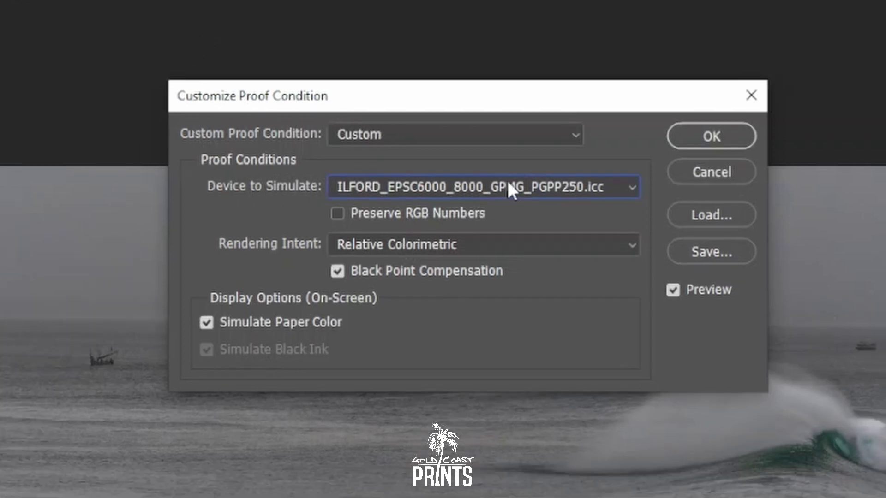
click(508, 203)
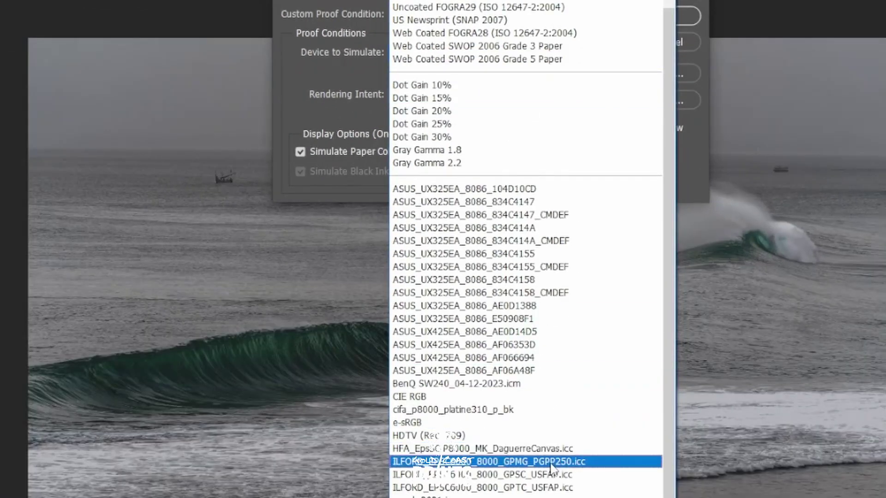
click(518, 462)
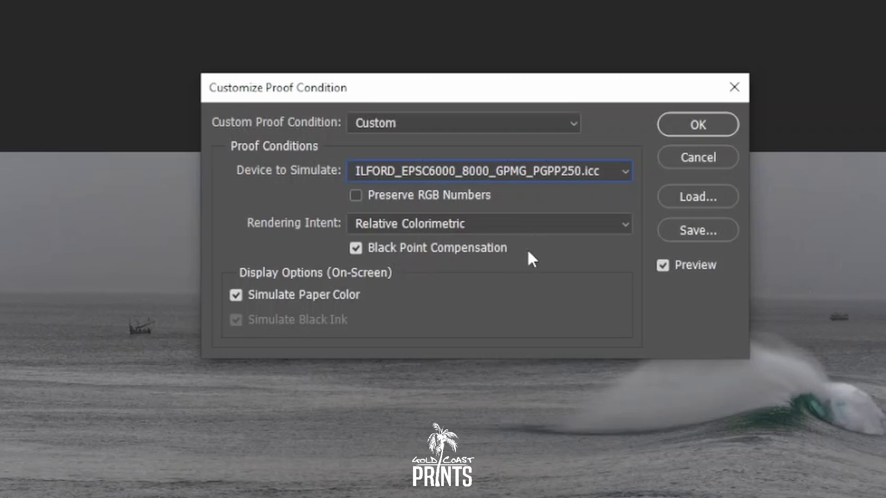
click(698, 123)
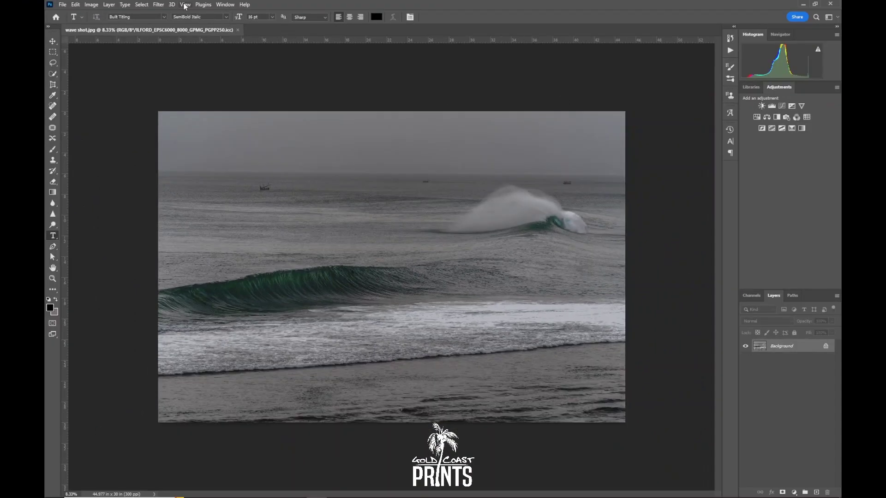
Toggle Proof Colors off and on to compare the image with and without the ICC profile, leaving proofing on
click(185, 6)
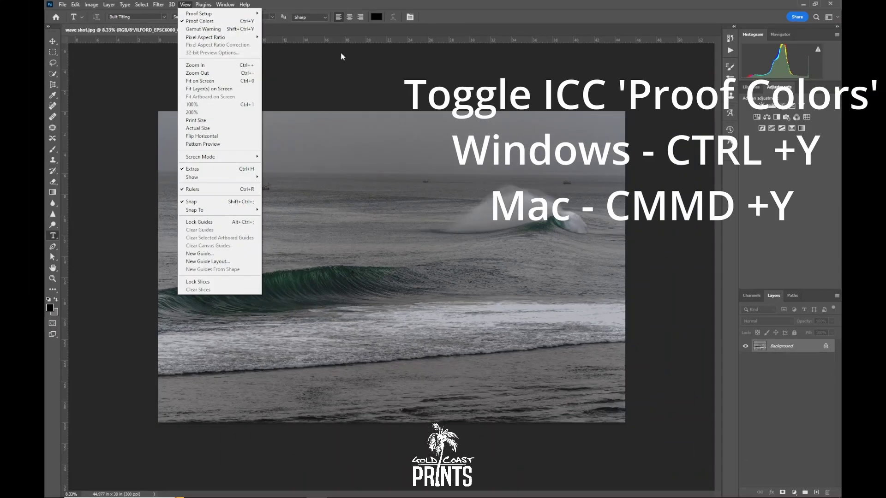
click(392, 113)
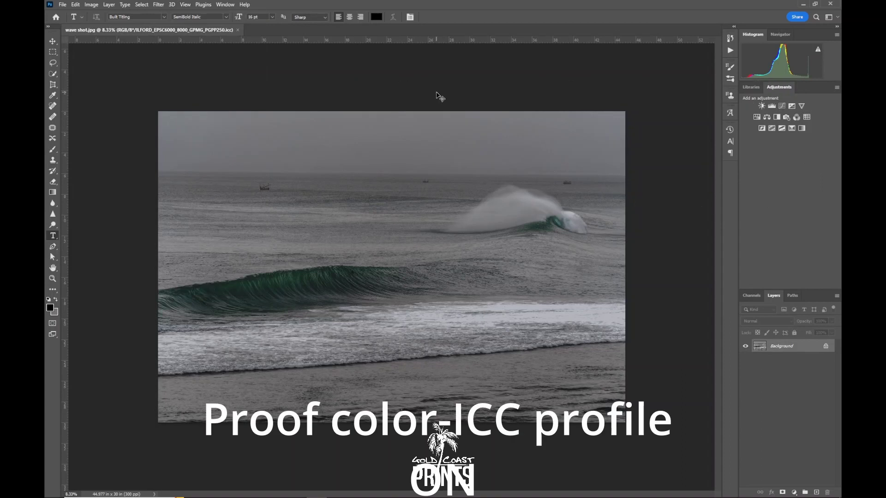
key(ctrl+y)
key(ctrl+y)
key(ctrl+y)
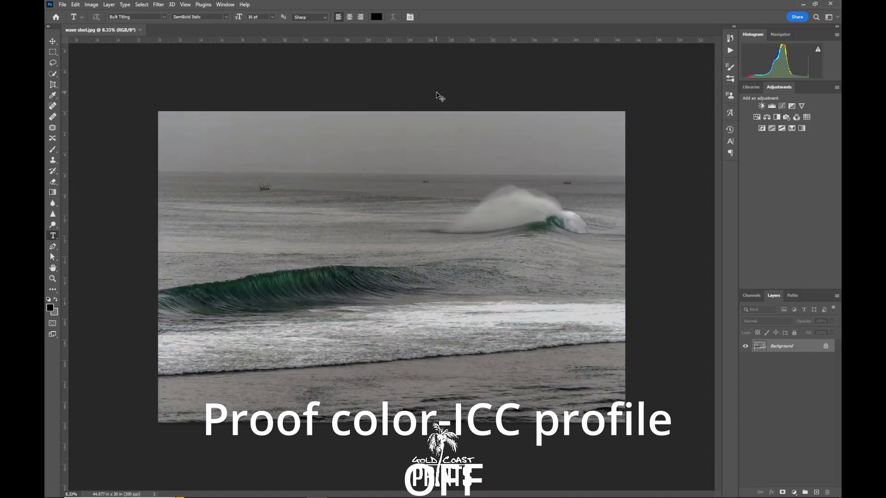
key(ctrl+y)
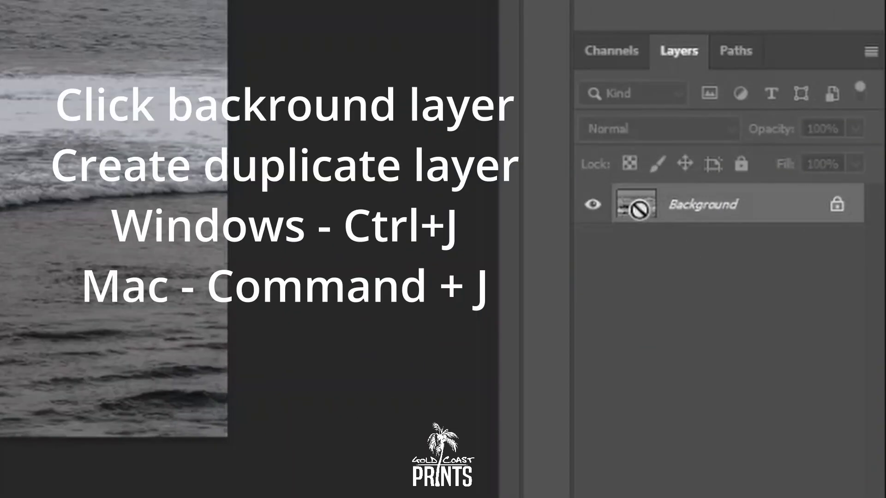
Duplicate the Background layer and add a Brightness/Contrast adjustment layer above it with Brightness at 26
key(ctrl+j)
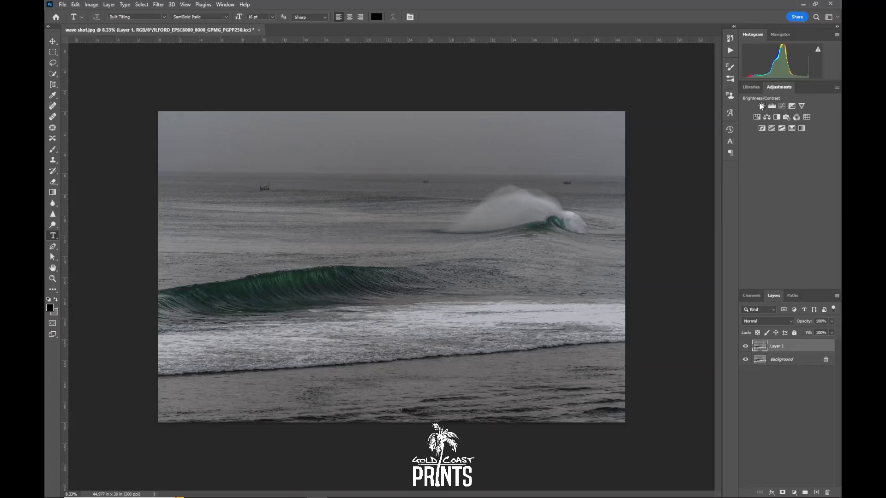
click(761, 107)
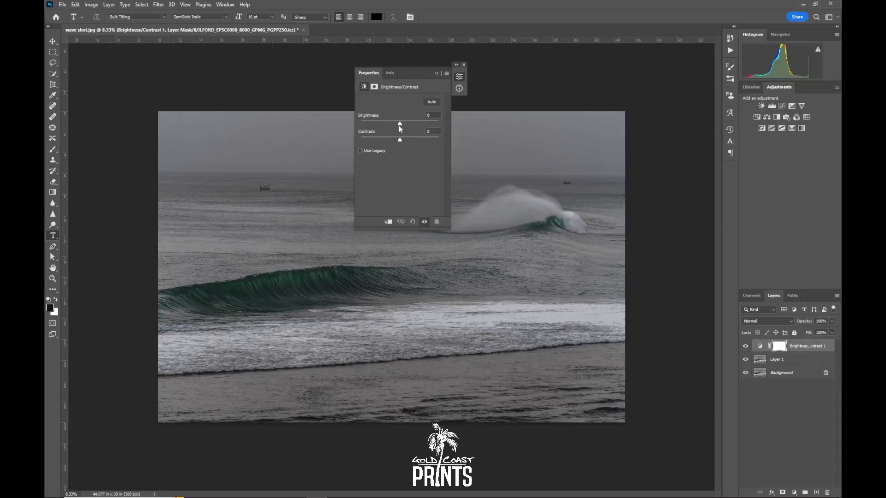
drag(400, 126, 406, 131)
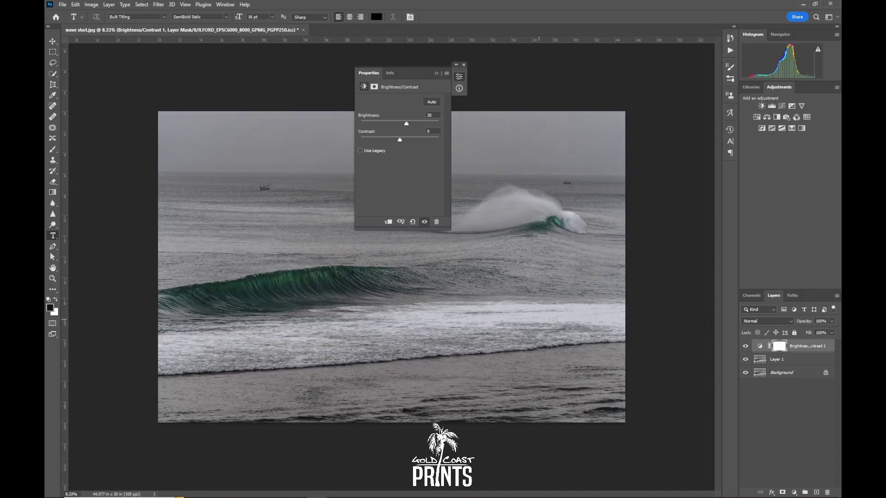
Open the Camera Raw Filter on Layer 1 and set Highlights to -27, Shadows to +32 and Whites to +22
click(773, 361)
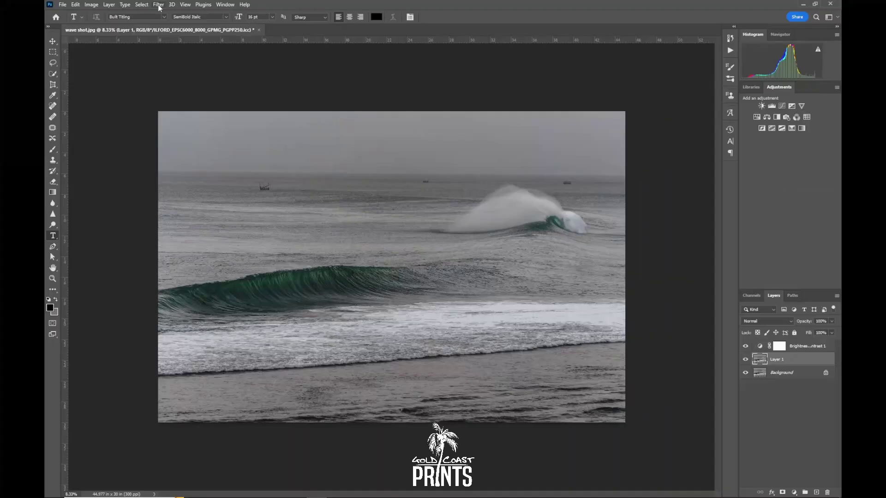
click(161, 4)
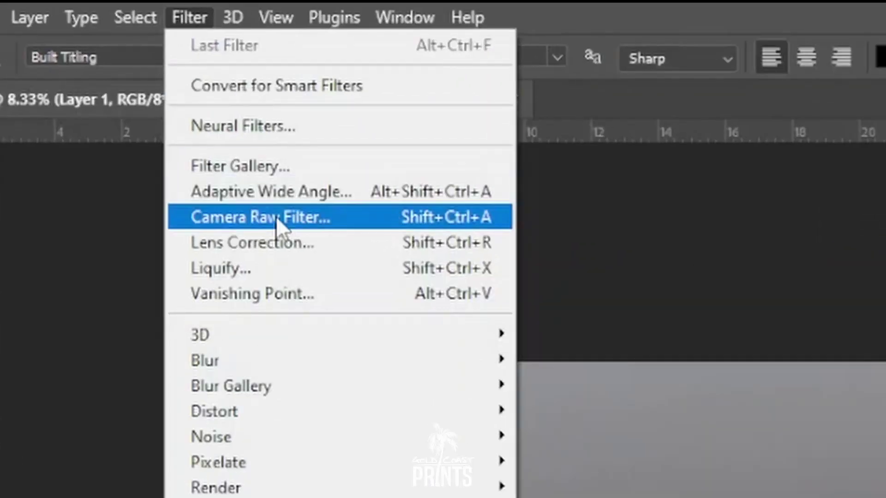
click(276, 217)
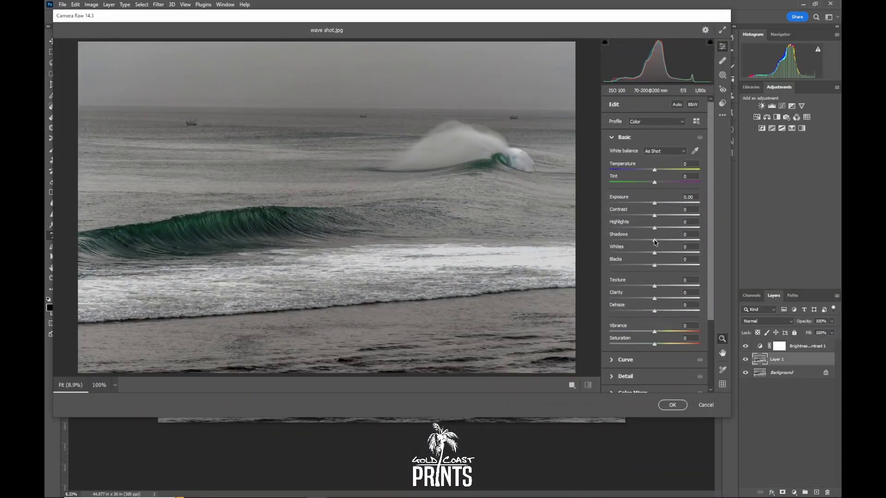
drag(655, 242, 642, 229)
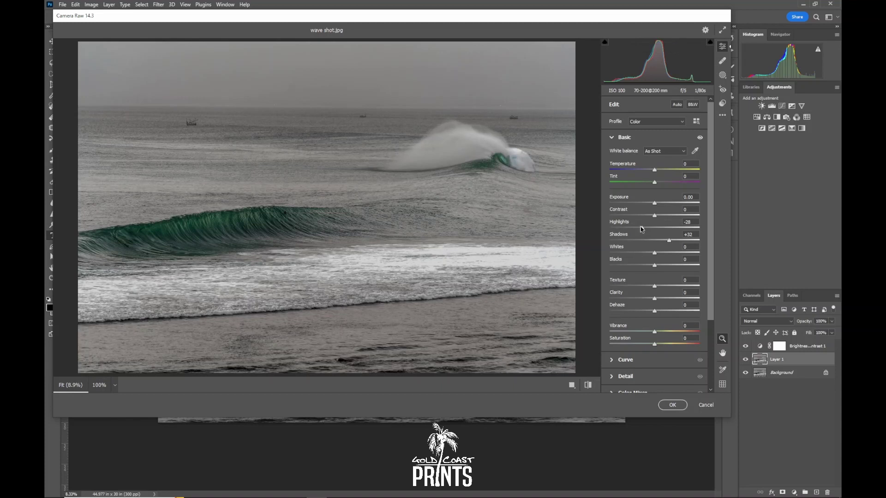
mouse_move(641, 229)
mouse_down()
mouse_move(669, 257)
mouse_move(643, 229)
mouse_up()
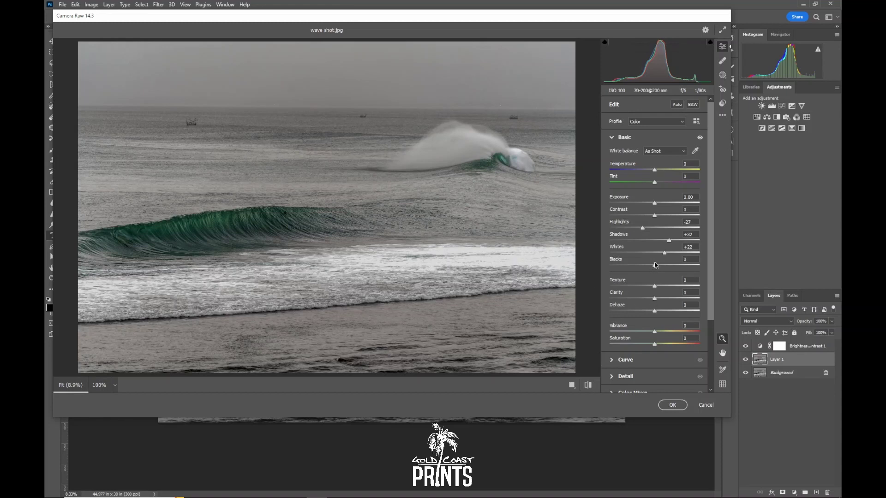
Set Exposure to +0.65, Vibrance to +10 and Saturation to +6 in the Camera Raw Filter
drag(655, 203, 662, 206)
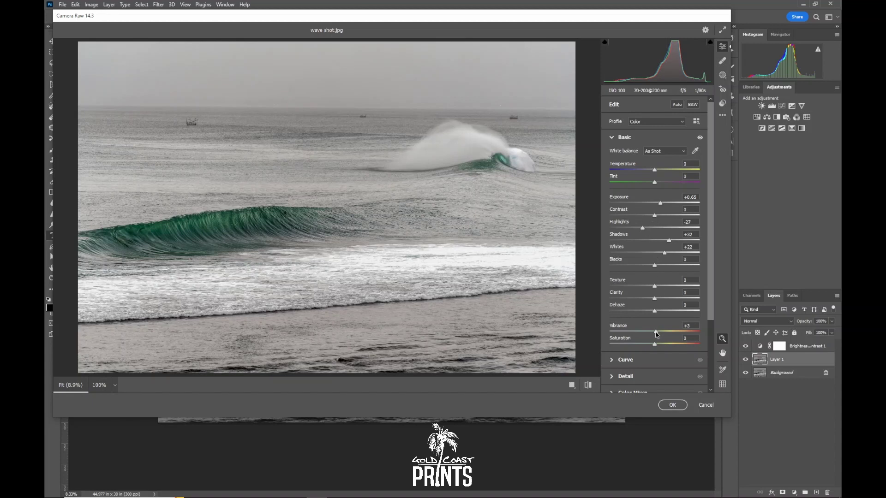
drag(659, 334, 660, 335)
drag(654, 346, 658, 344)
Push Exposure up to +2.55 to test overexposure, and bring it back down to +0.80
drag(660, 204, 677, 206)
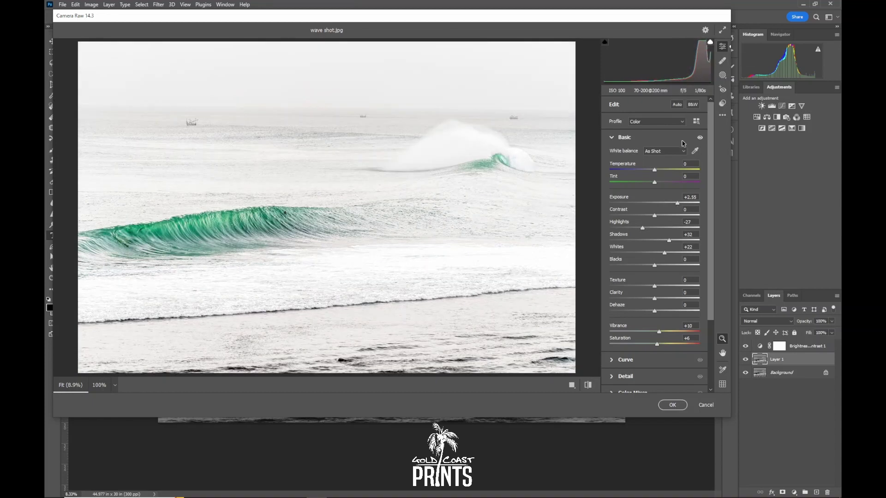
drag(678, 206, 670, 206)
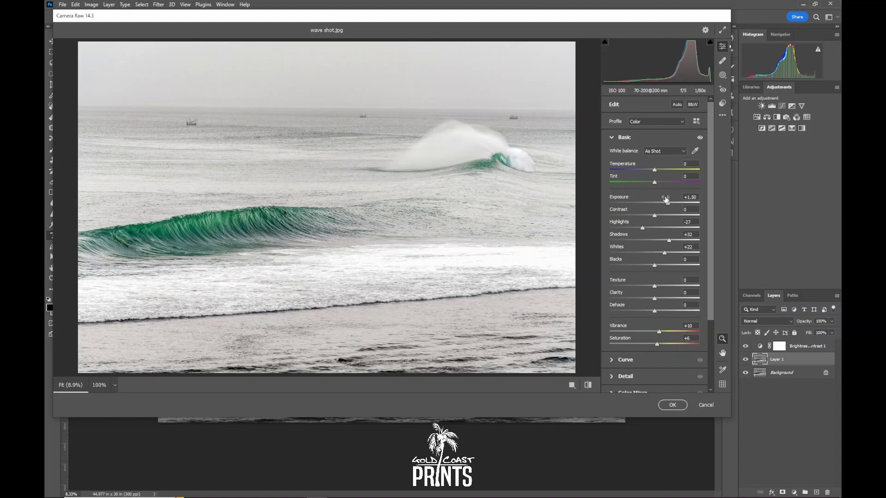
drag(681, 63, 669, 63)
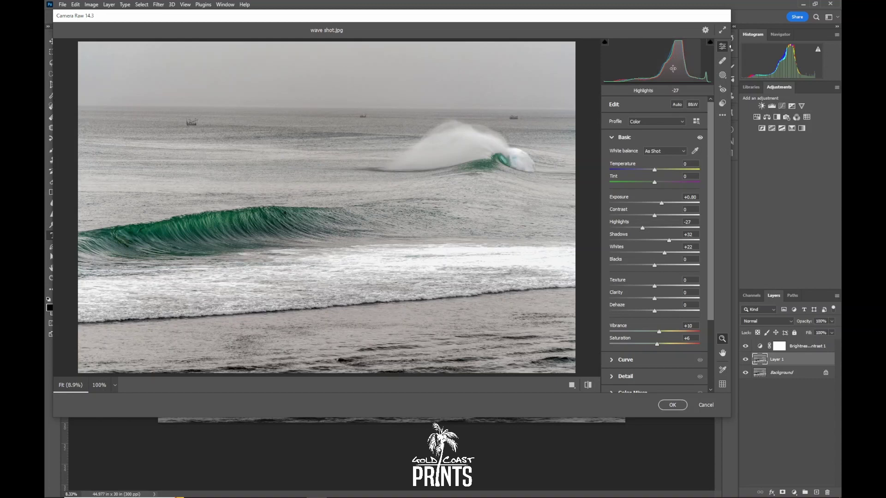
Check the tones in the histogram and apply the Camera Raw adjustments to Layer 1
drag(665, 61, 669, 61)
drag(706, 138, 704, 138)
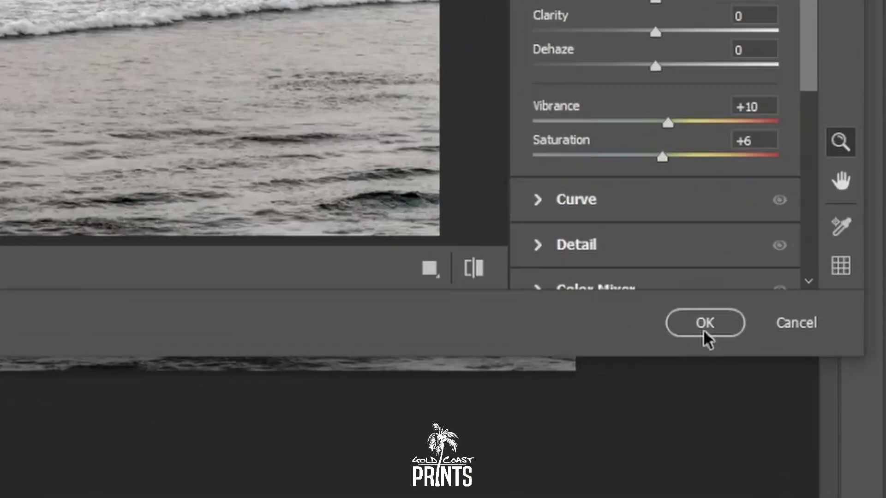
click(673, 405)
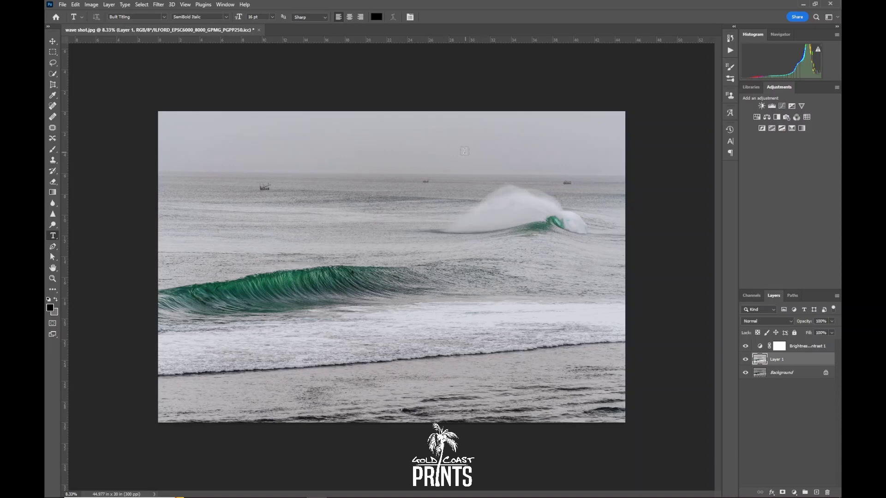
Switch Proof Colors off and back on to compare the edited photo with and without the ICC profile
click(183, 6)
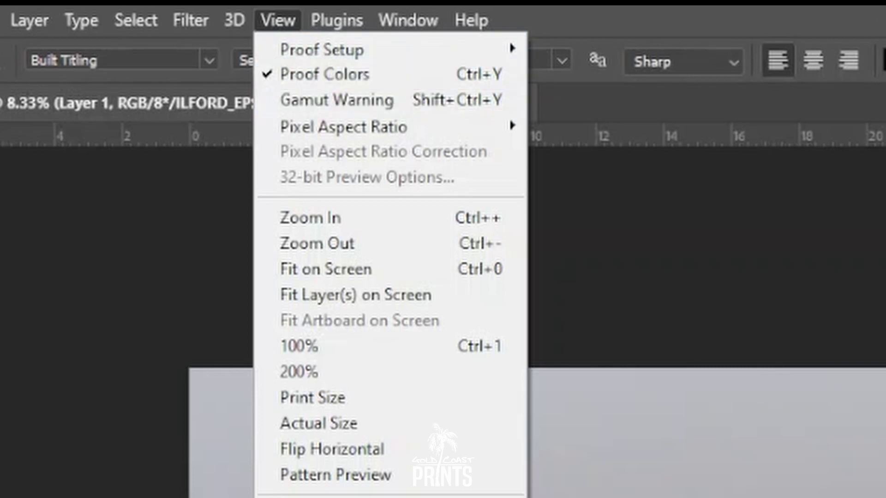
key(Escape)
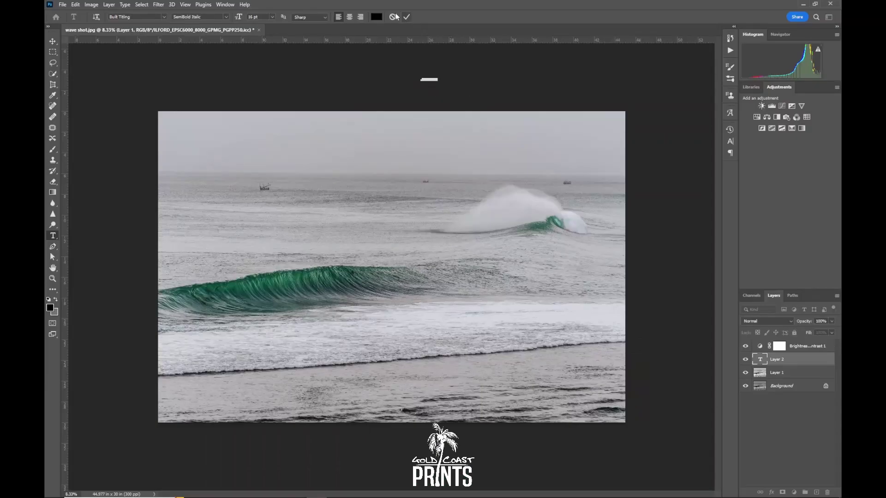
click(392, 17)
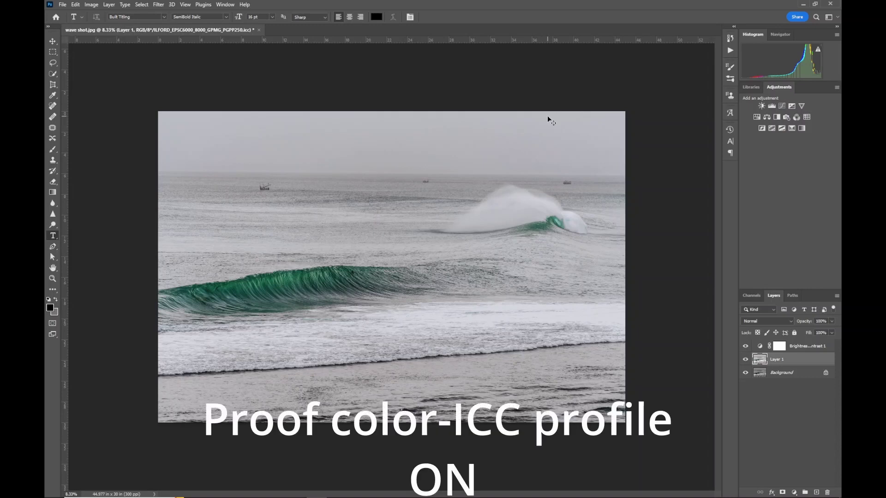
key(ctrl+y)
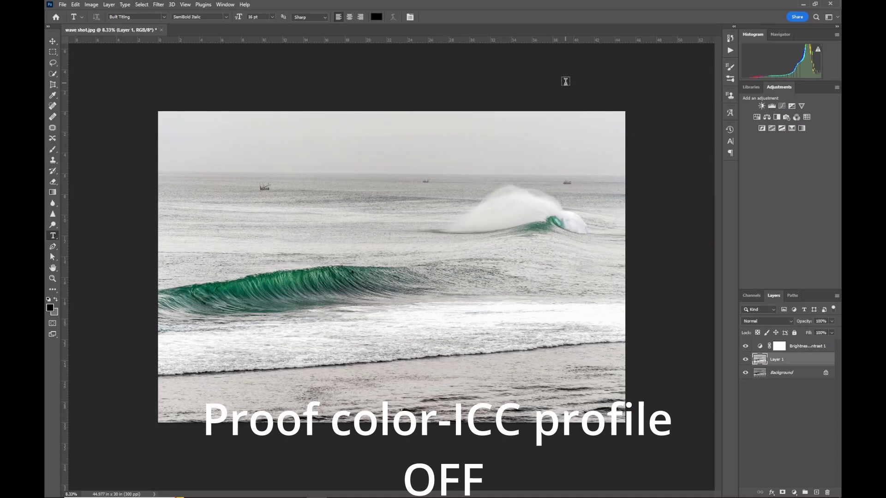
key(ctrl+y)
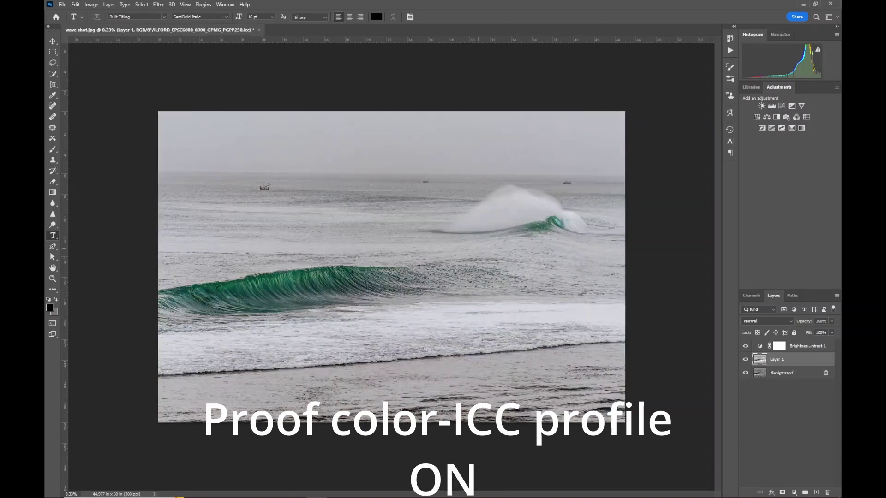
Add a second Brightness/Contrast adjustment layer above the first one and set its Brightness to 9
click(763, 350)
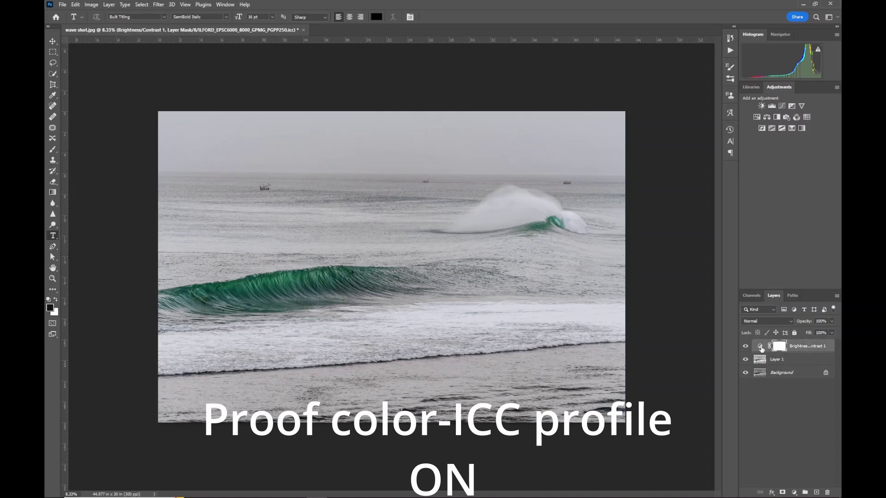
click(761, 106)
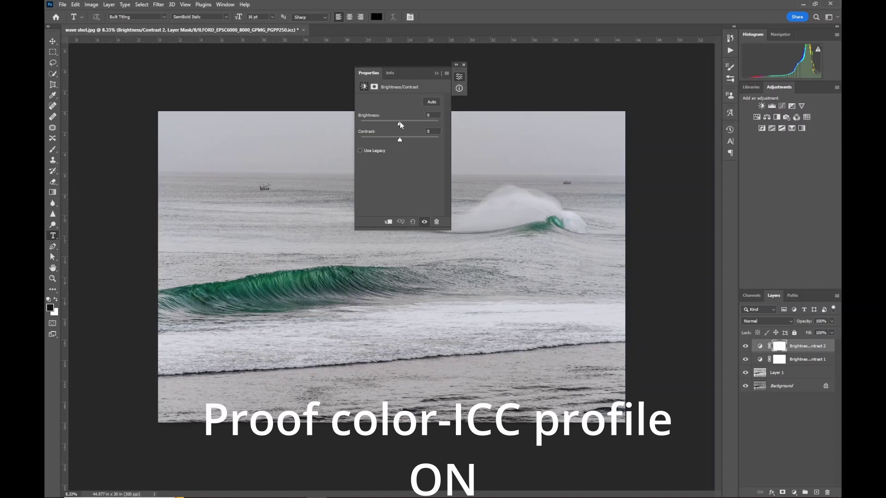
drag(400, 125, 402, 121)
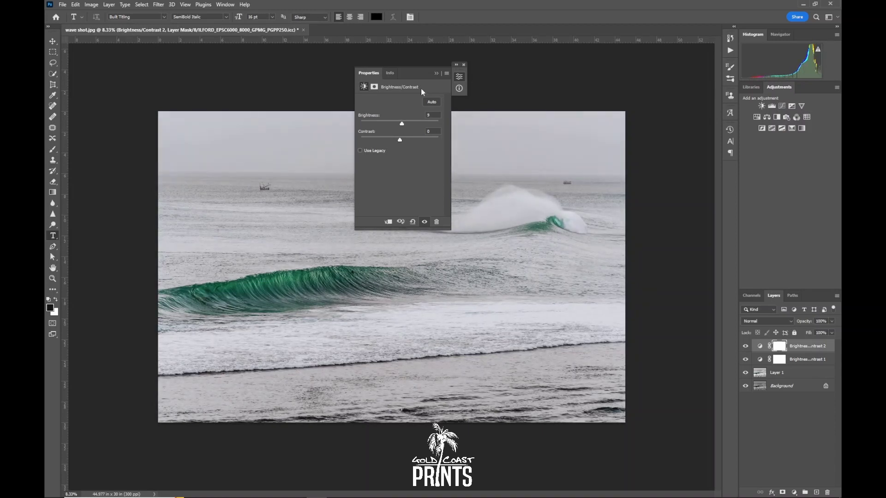
click(436, 73)
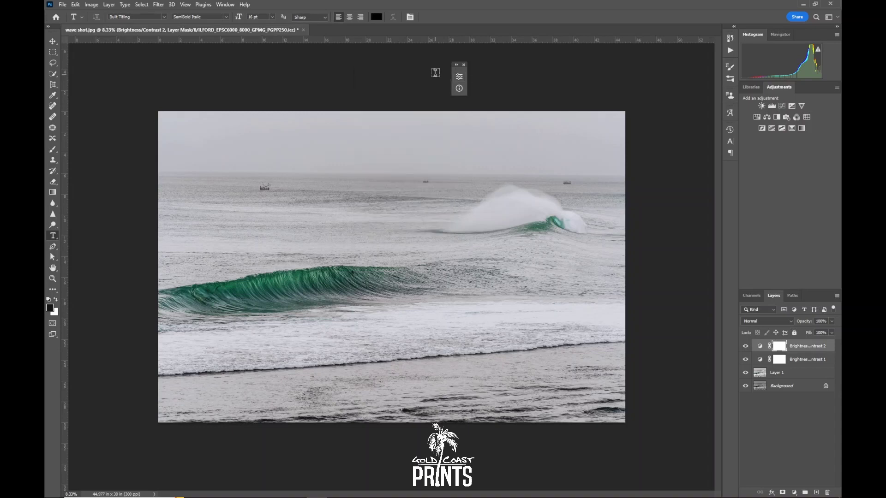
Add a Photo Filter adjustment layer with Warming Filter (85) on top and reduce its Density for a subtle warm tint
click(785, 118)
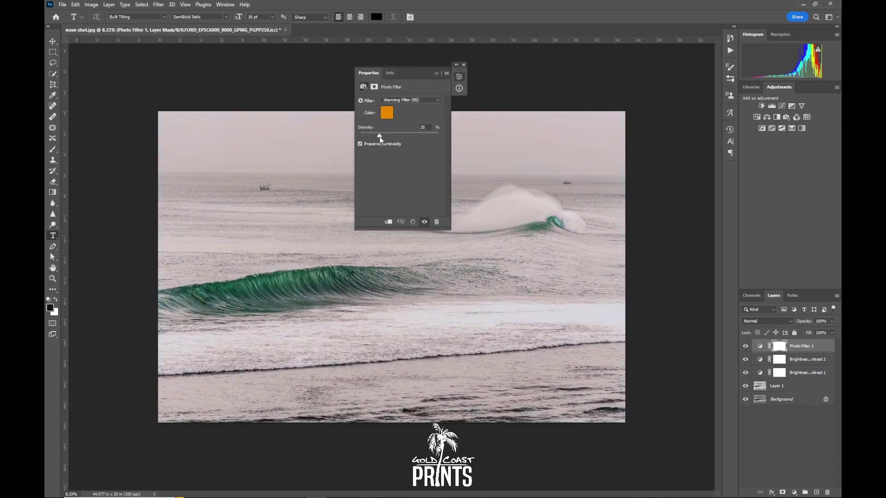
drag(379, 138, 364, 137)
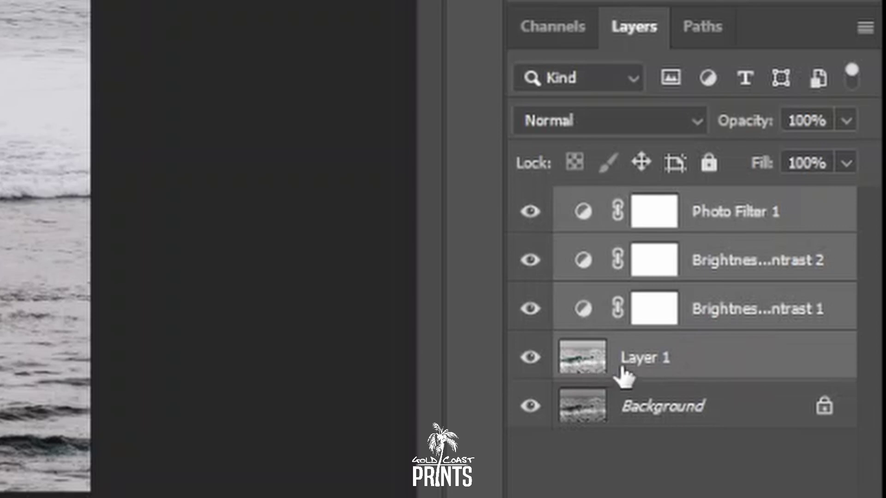
Group Layer 1 and the three adjustment layers above it under the name "optimization mg"
right_click(718, 327)
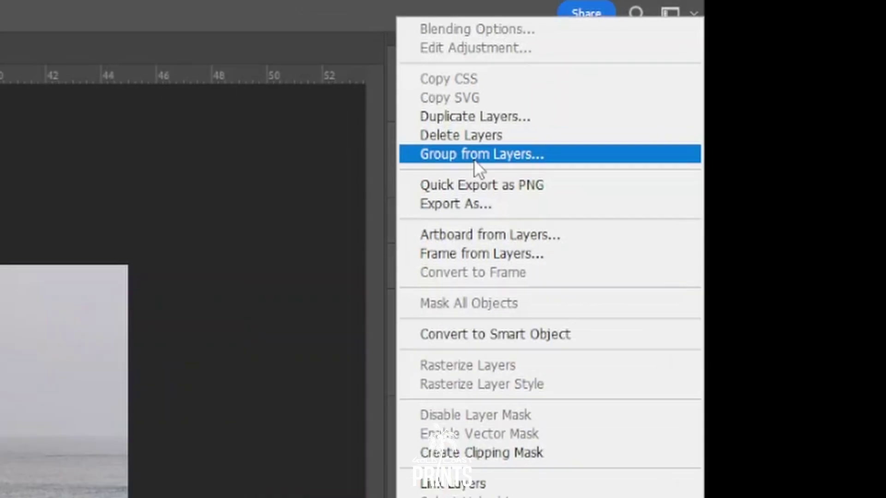
click(394, 187)
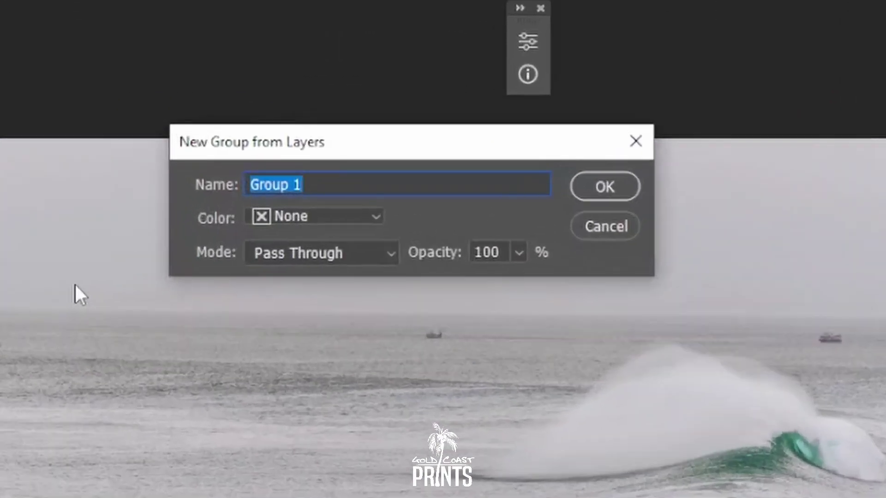
text(optimiz)
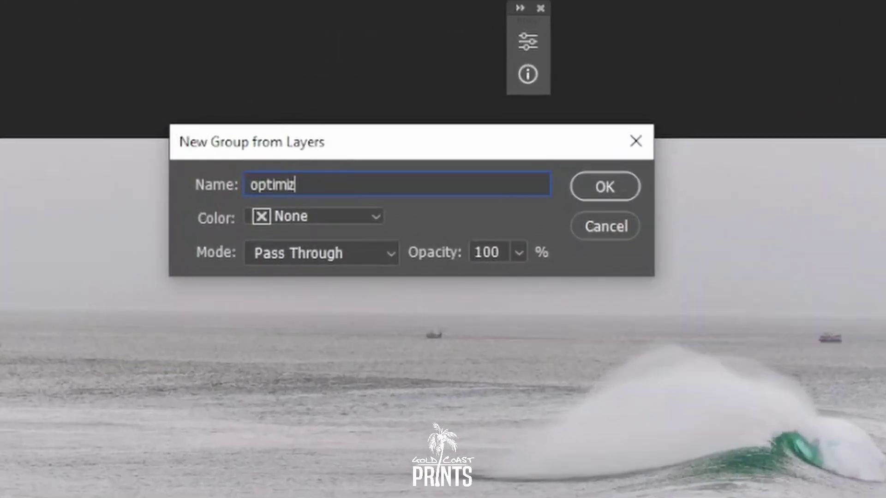
text(ation mg)
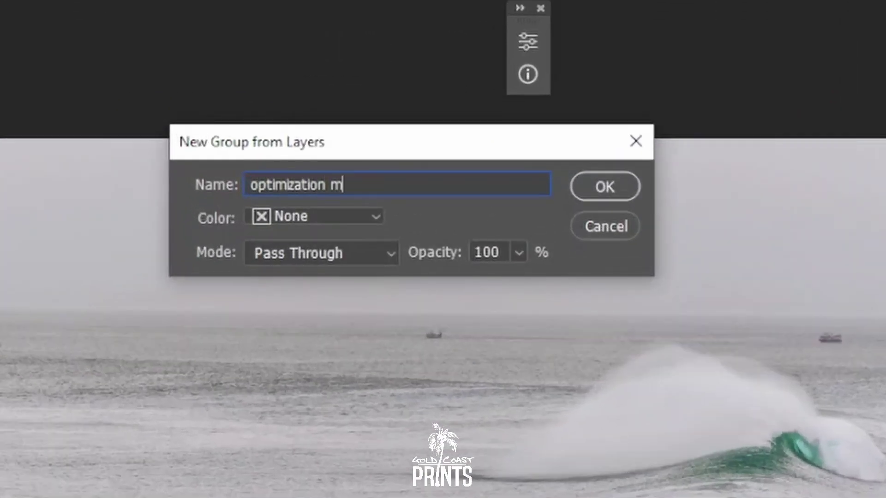
click(607, 187)
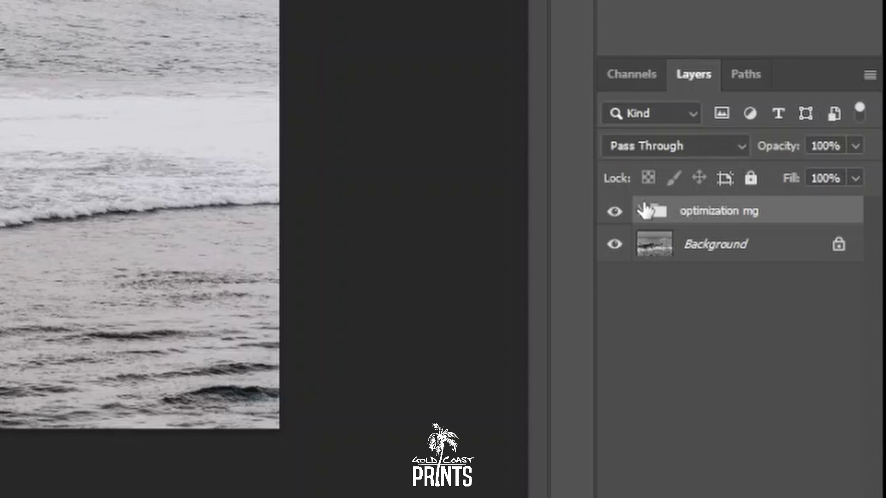
Hide the optimization mg group and toggle Proof Colors off and on to compare the original photo with and without the ICC profile
click(614, 213)
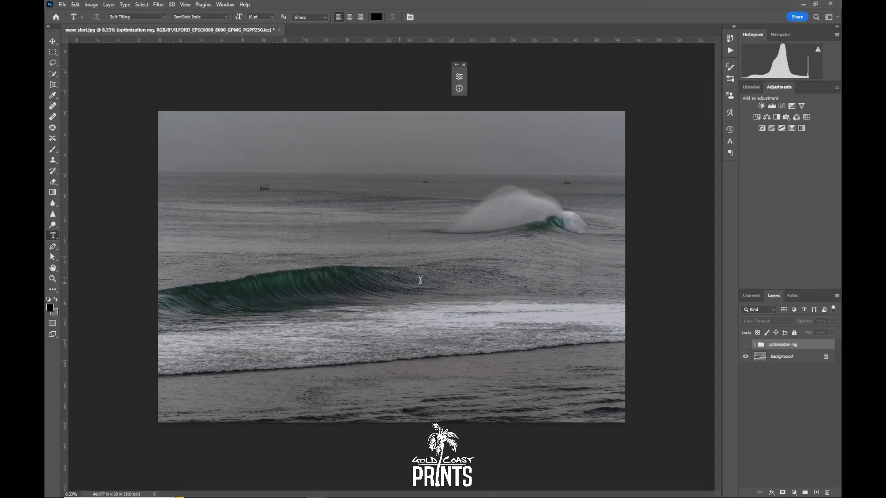
click(187, 5)
mouse_move(204, 4)
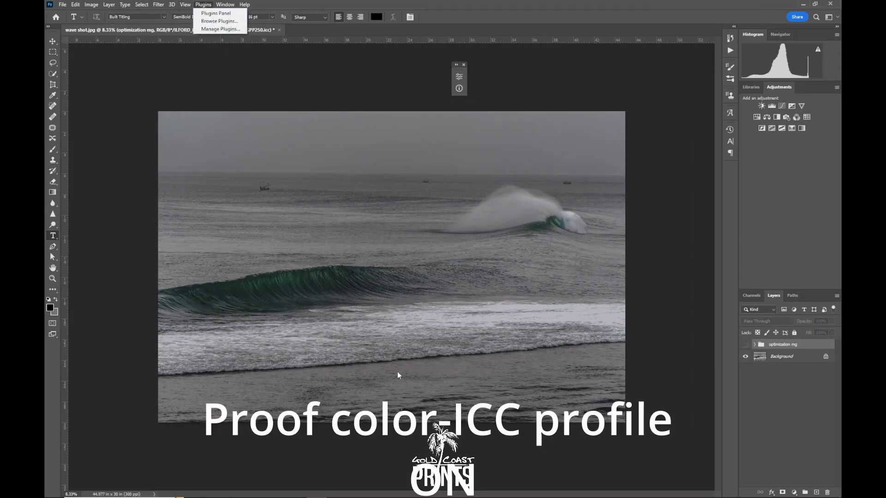
click(608, 91)
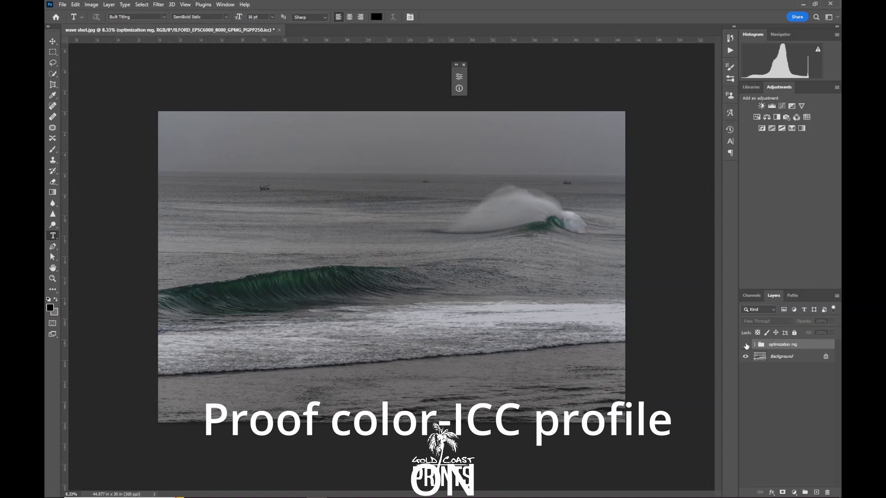
key(ctrl+y)
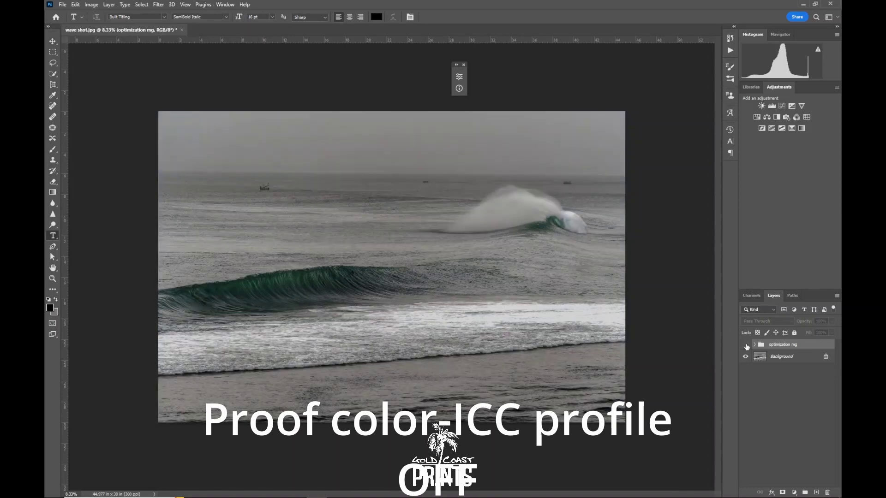
key(ctrl+y)
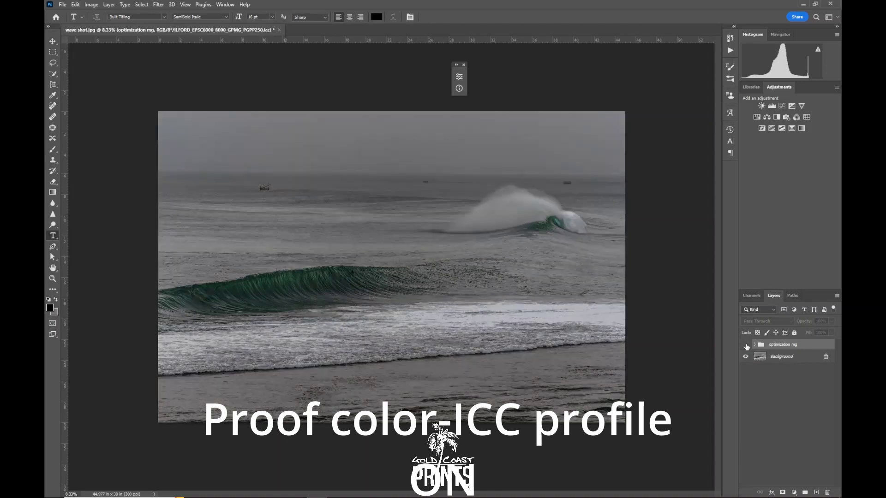
key(ctrl+y)
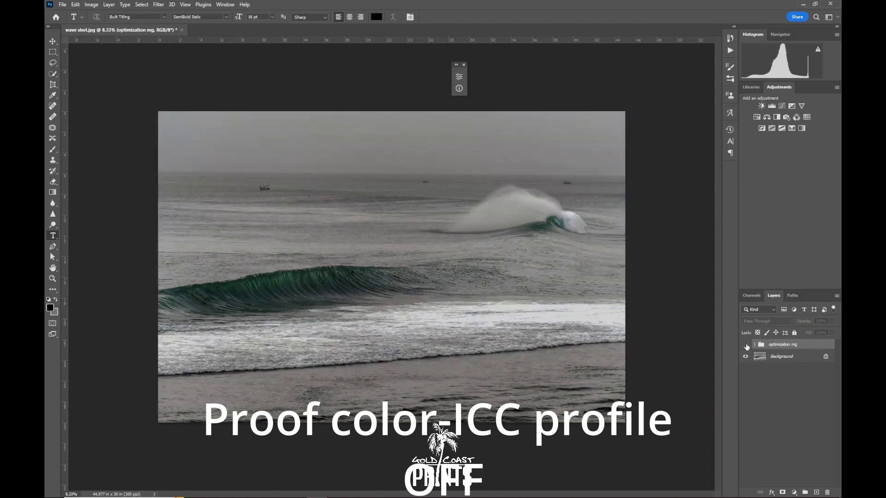
key(ctrl+y)
Show the optimization mg group again to view the optimized photo with Proof Colors on
click(746, 345)
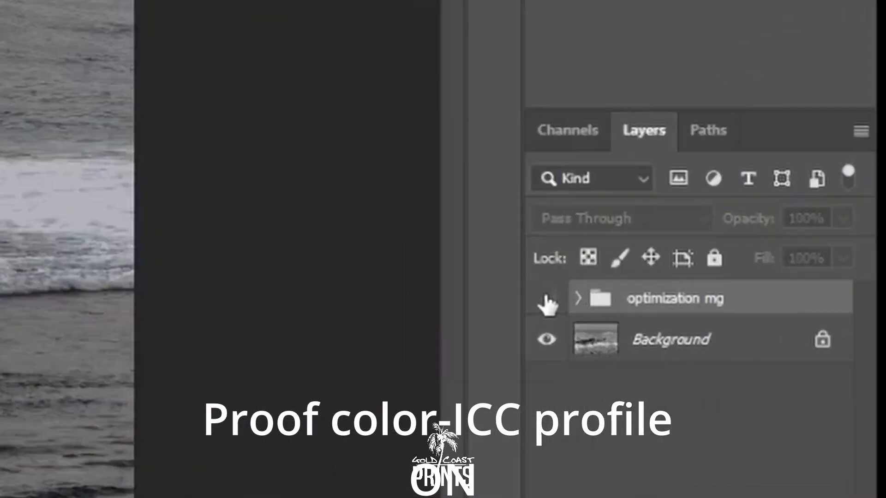
click(745, 345)
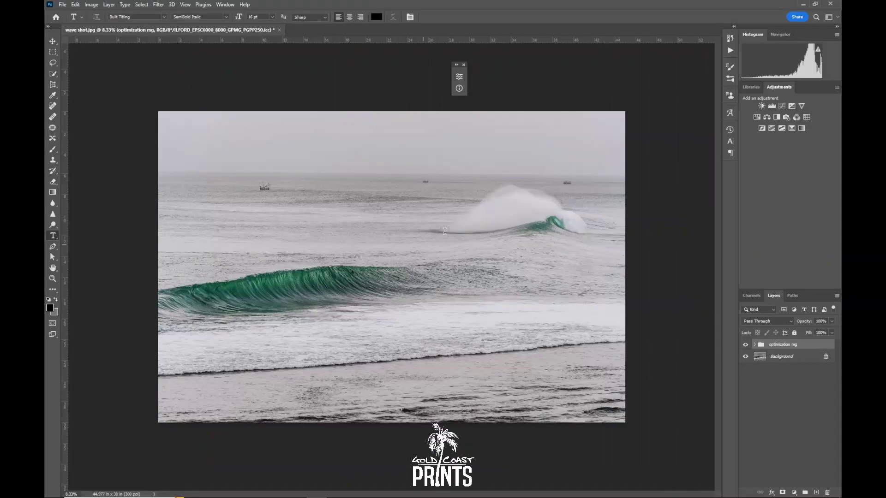
click(185, 5)
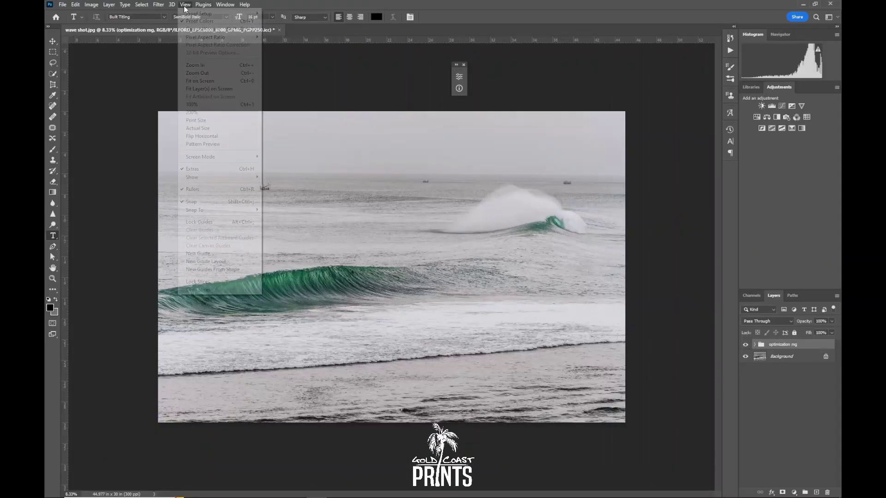
click(352, 88)
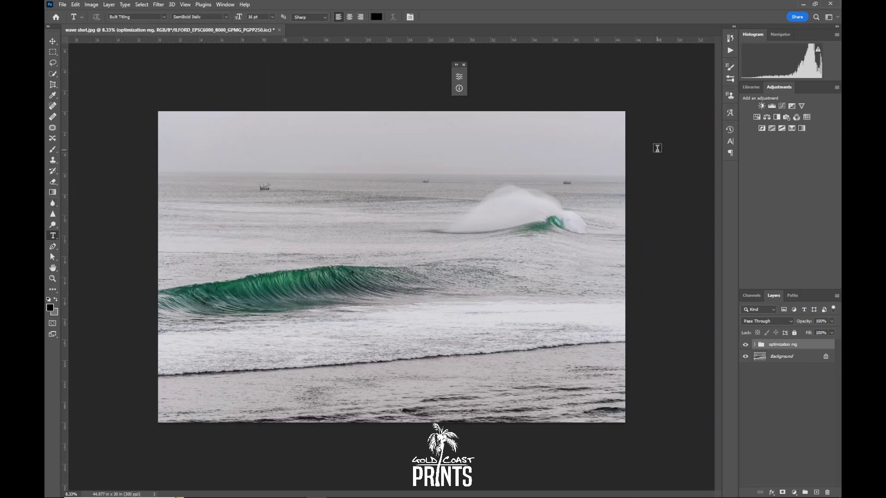